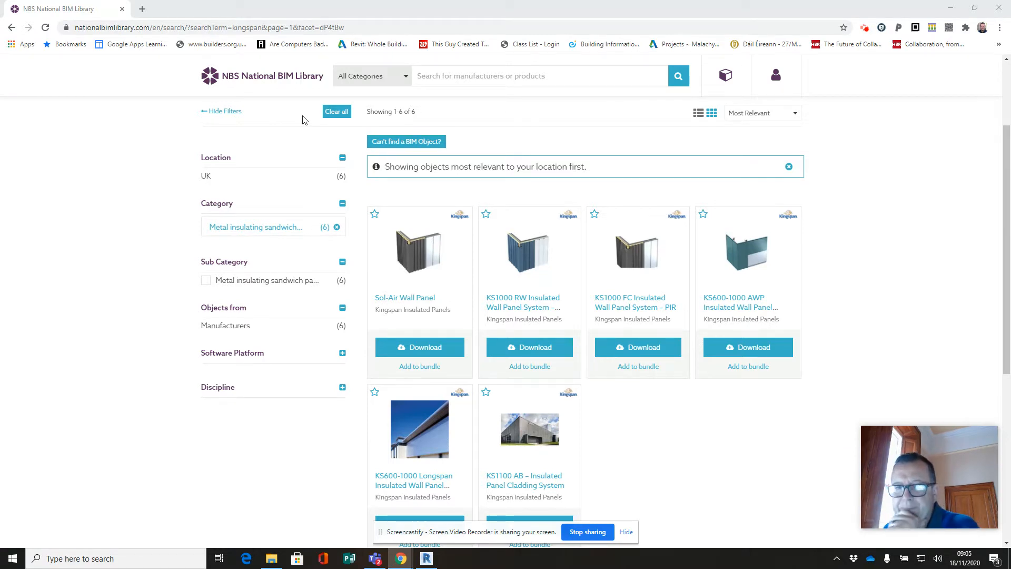
# Look through the Kingspan search results filtered to metal insulating sandwich panel cladding systems in the NBS National BIM Library
pyautogui.scroll(3, 261, 229)
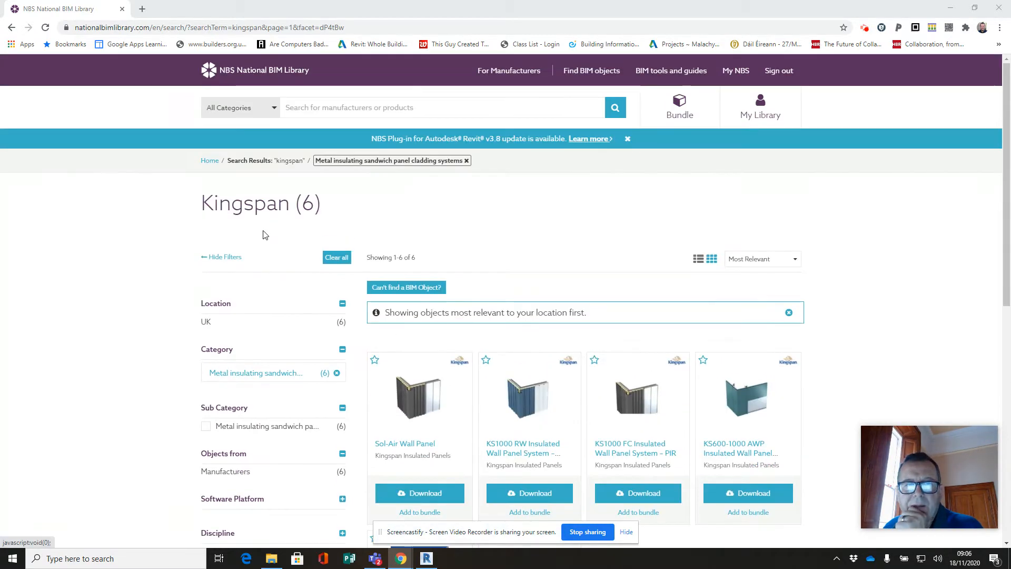
pyautogui.scroll(-3, 408, 248)
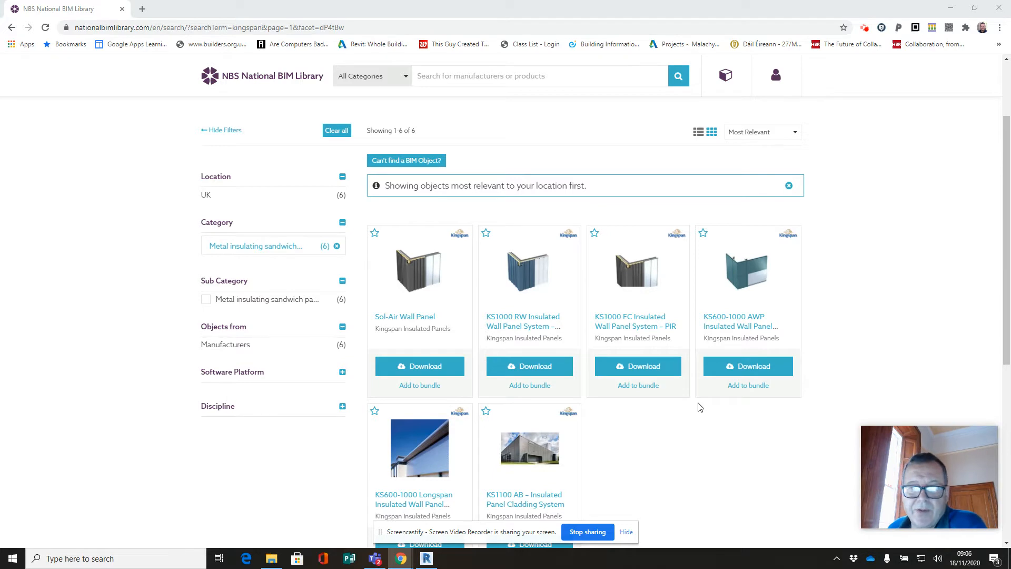
pyautogui.scroll(-2, 730, 441)
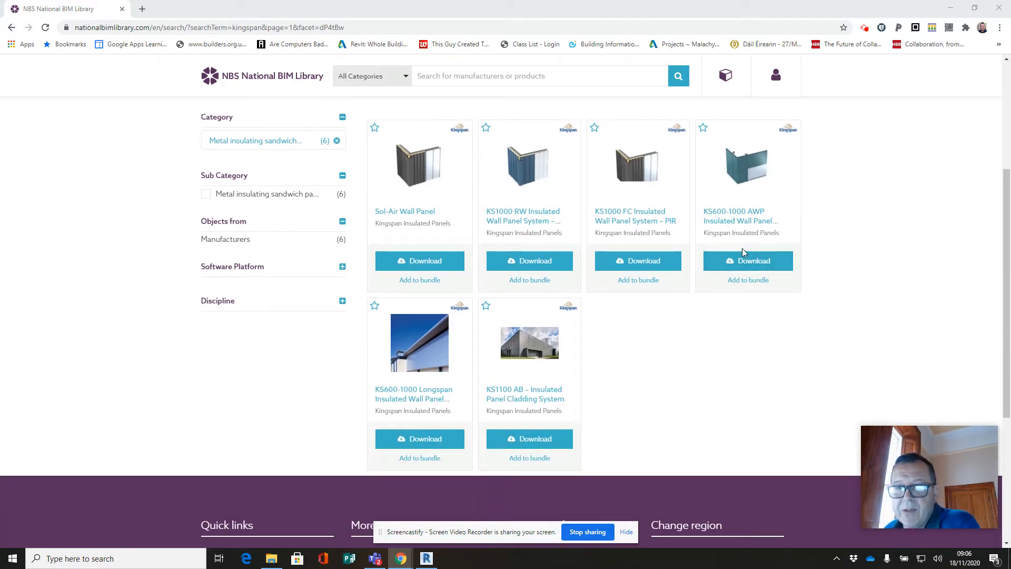
pyautogui.scroll(2, 753, 260)
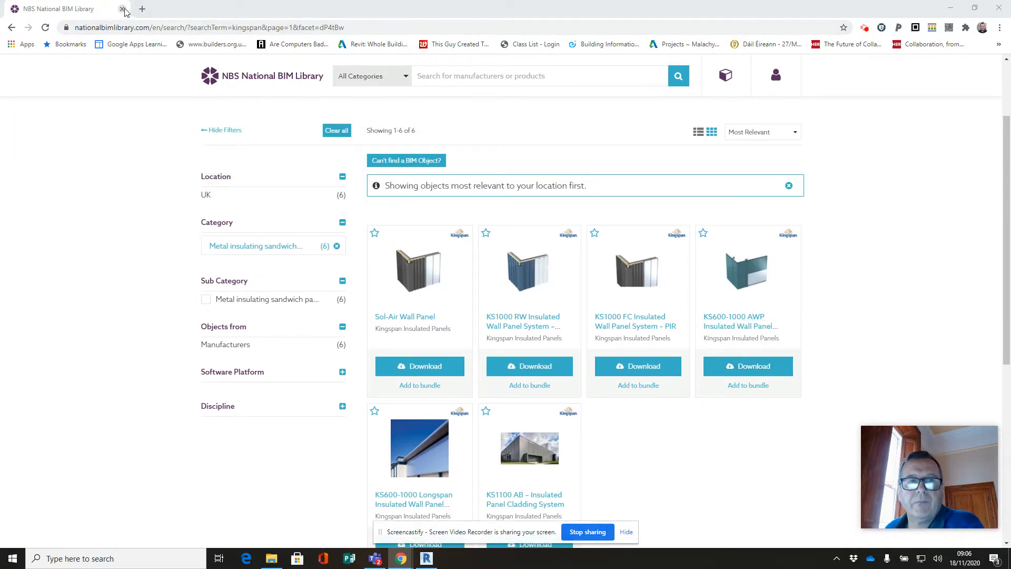
# Switch to Revit and examine the Kingspan Insulated Panels sheet: the product image, copying note, layer labels and list of panel thickness variants
pyautogui.moveTo(195, 9); pyautogui.dragTo(1010, 98)
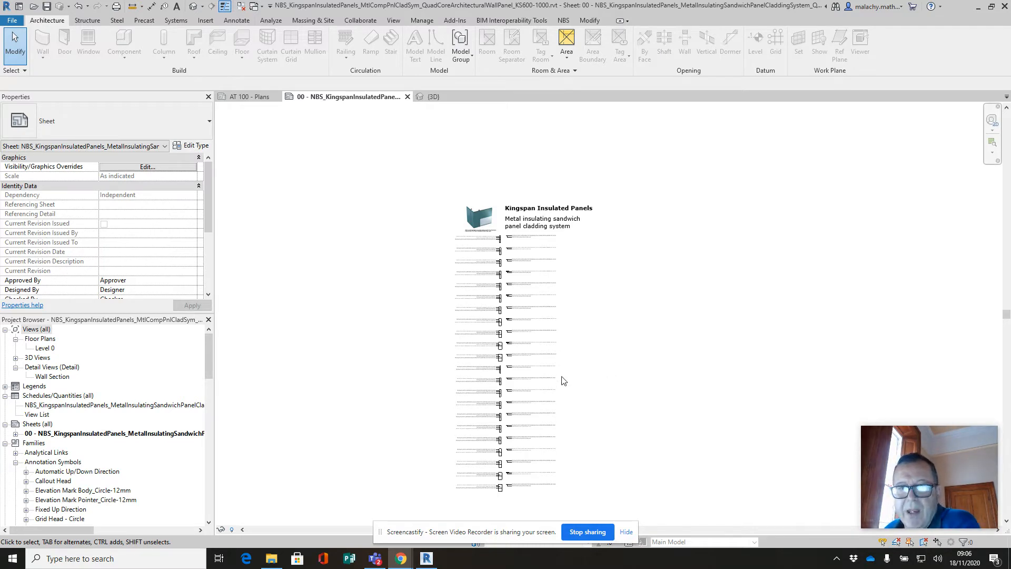
pyautogui.scroll(8, 527, 232)
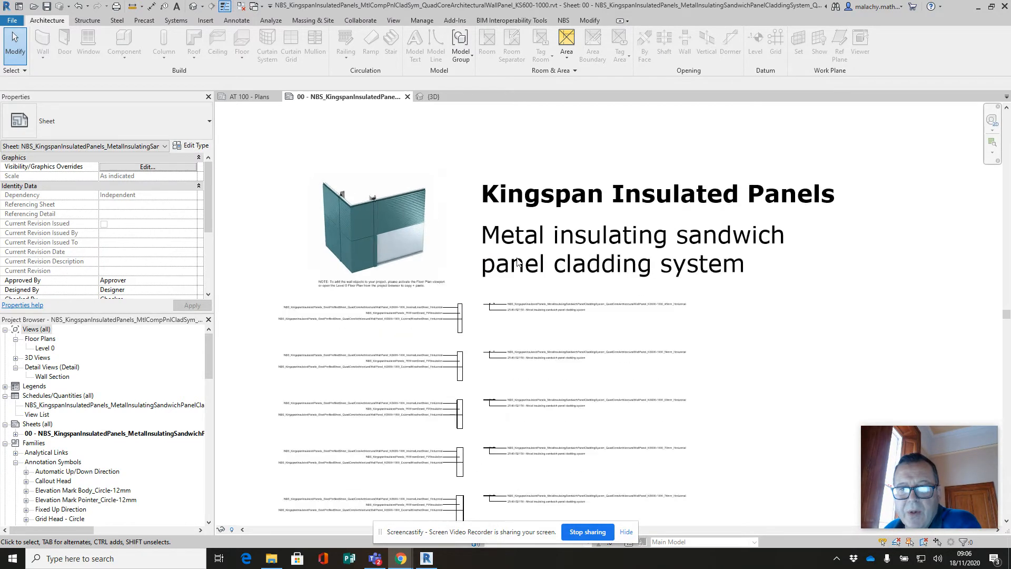
pyautogui.scroll(4, 436, 253)
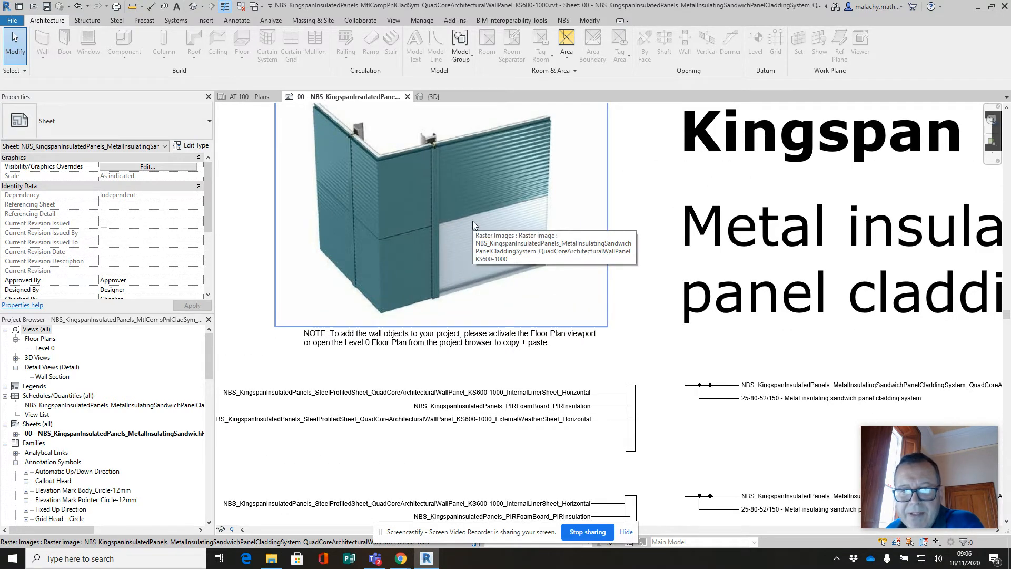
pyautogui.scroll(-2, 472, 220)
pyautogui.moveTo(601, 411); pyautogui.dragTo(610, 350, button='middle')
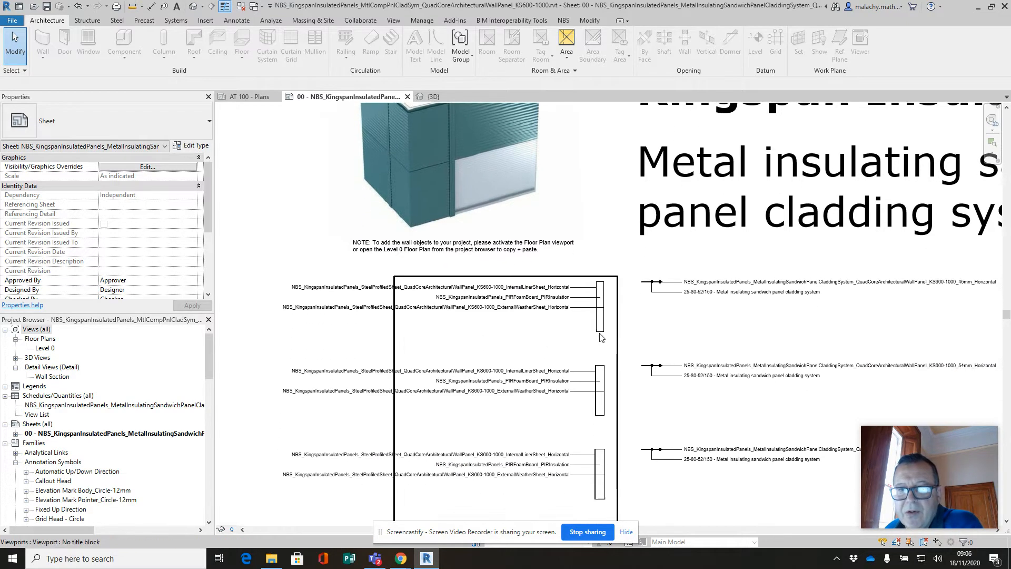
pyautogui.scroll(5, 558, 334)
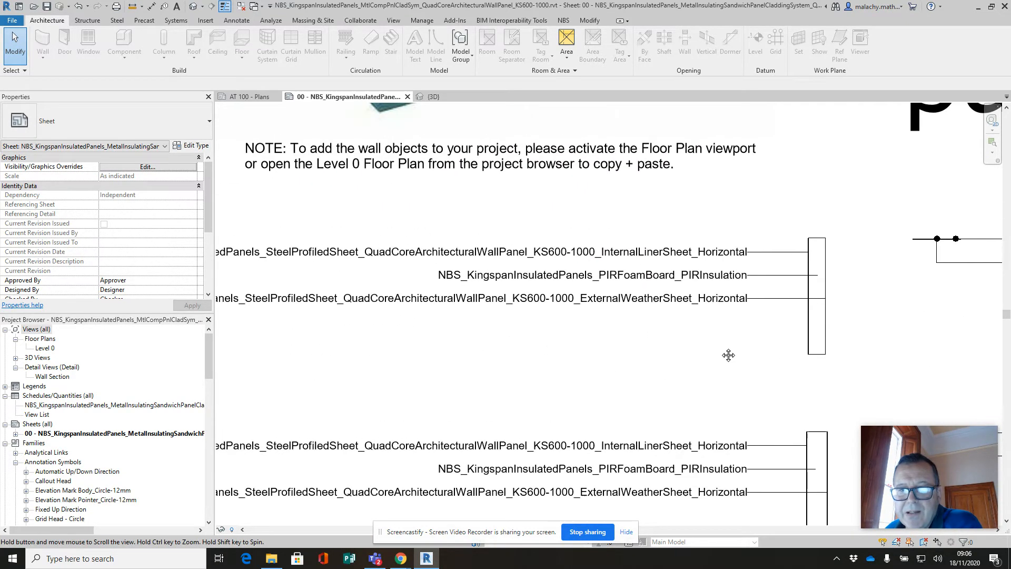
pyautogui.moveTo(729, 355); pyautogui.dragTo(752, 354, button='middle')
pyautogui.moveTo(659, 352); pyautogui.dragTo(744, 356, button='middle')
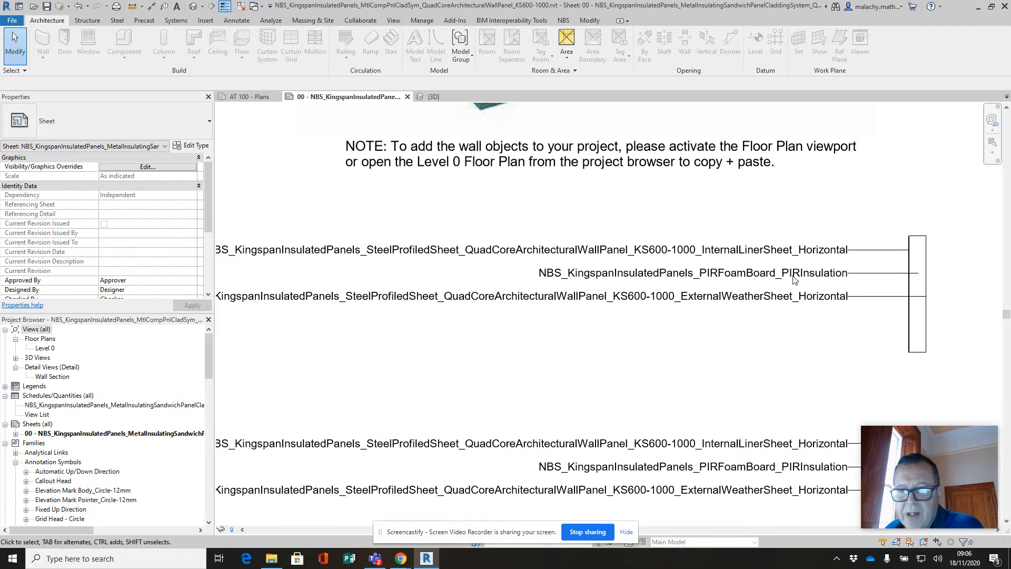
pyautogui.scroll(-2, 792, 279)
pyautogui.scroll(-1, 780, 319)
pyautogui.moveTo(781, 320); pyautogui.dragTo(611, 323, button='middle')
pyautogui.scroll(-5, 612, 326)
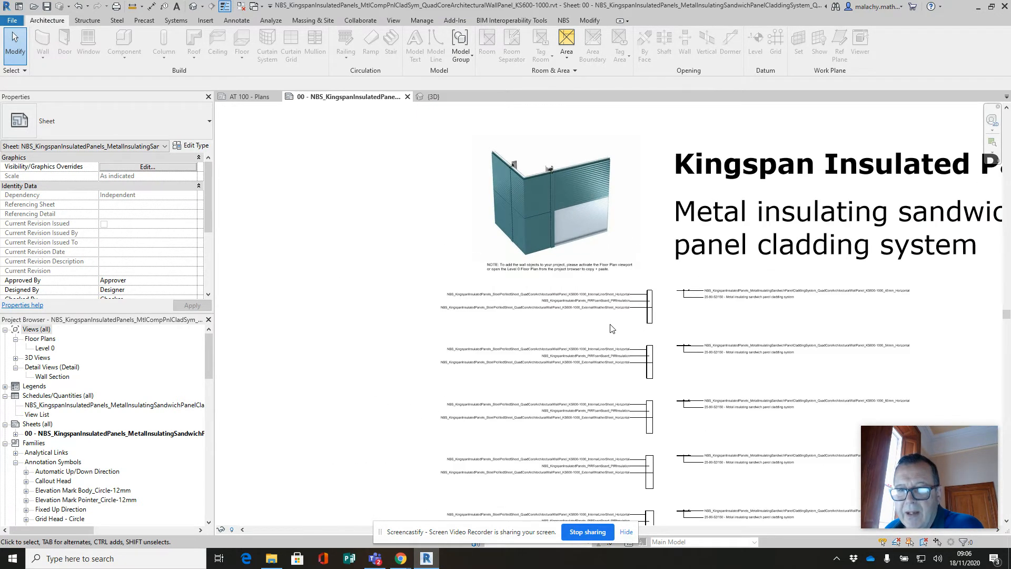
pyautogui.moveTo(616, 316); pyautogui.dragTo(605, 245, button='middle')
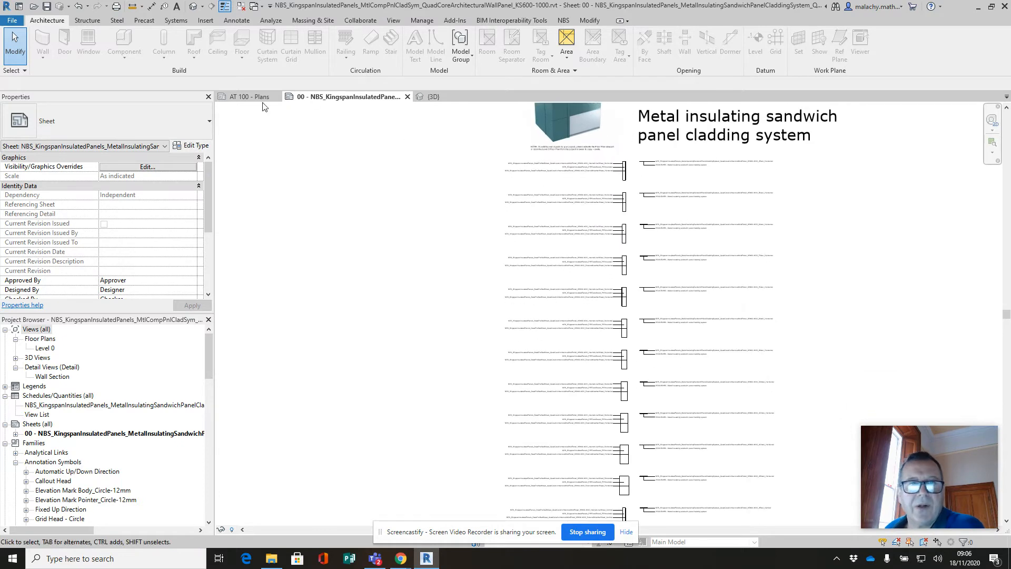
# Open the default 3D view and bring the nearest wall panel in the row of samples into close view
pyautogui.click(194, 5)
pyautogui.scroll(-2, 655, 412)
pyautogui.moveTo(660, 412); pyautogui.dragTo(720, 238, button='middle')
pyautogui.moveTo(543, 379); pyautogui.dragTo(734, 327, button='middle')
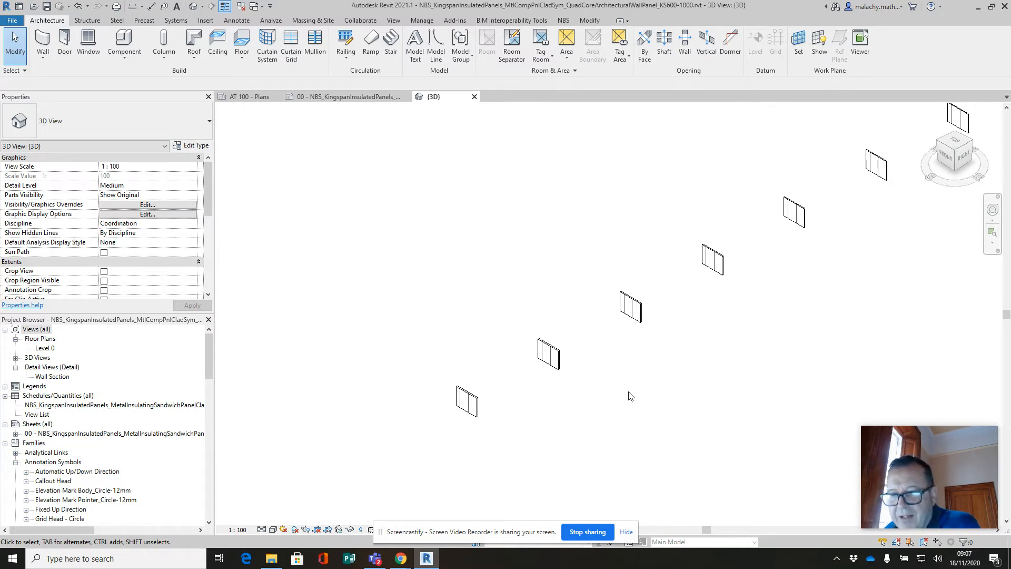
pyautogui.scroll(4, 458, 421)
pyautogui.scroll(3, 458, 422)
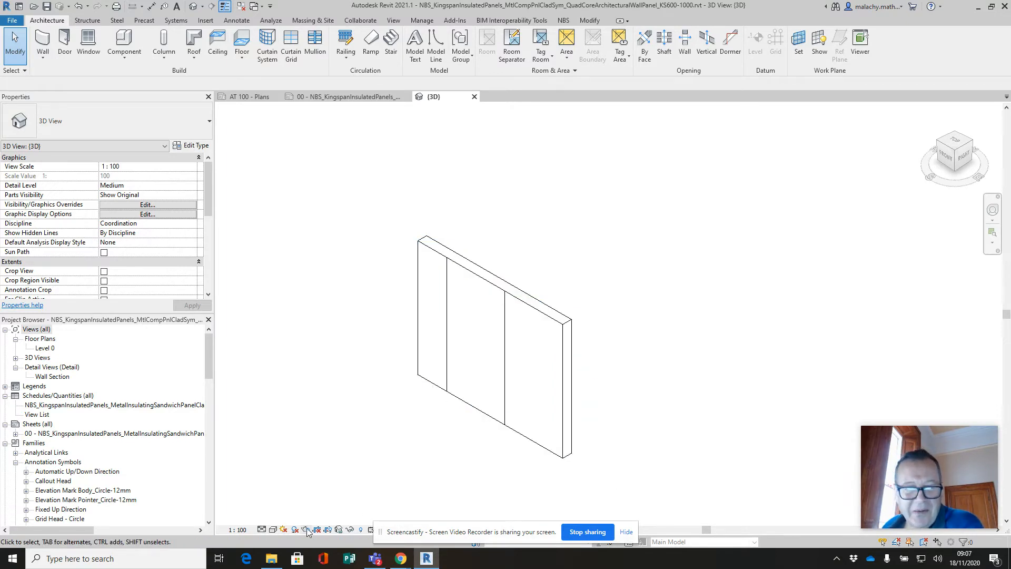
# Try the Shaded visual style on the wall panels and return the 3D view to Hidden Line
pyautogui.click(274, 530)
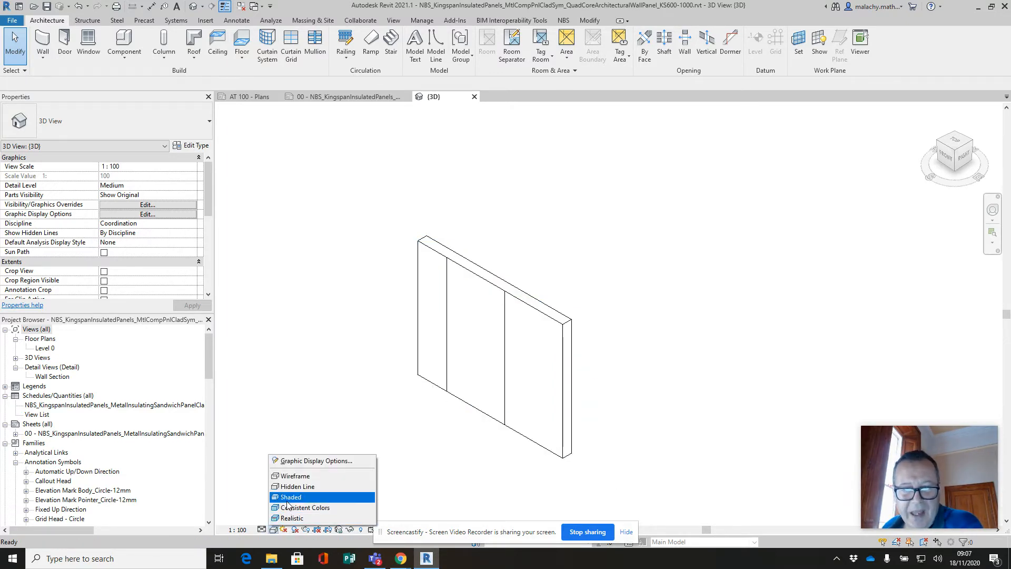
pyautogui.click(291, 497)
pyautogui.scroll(-3, 573, 414)
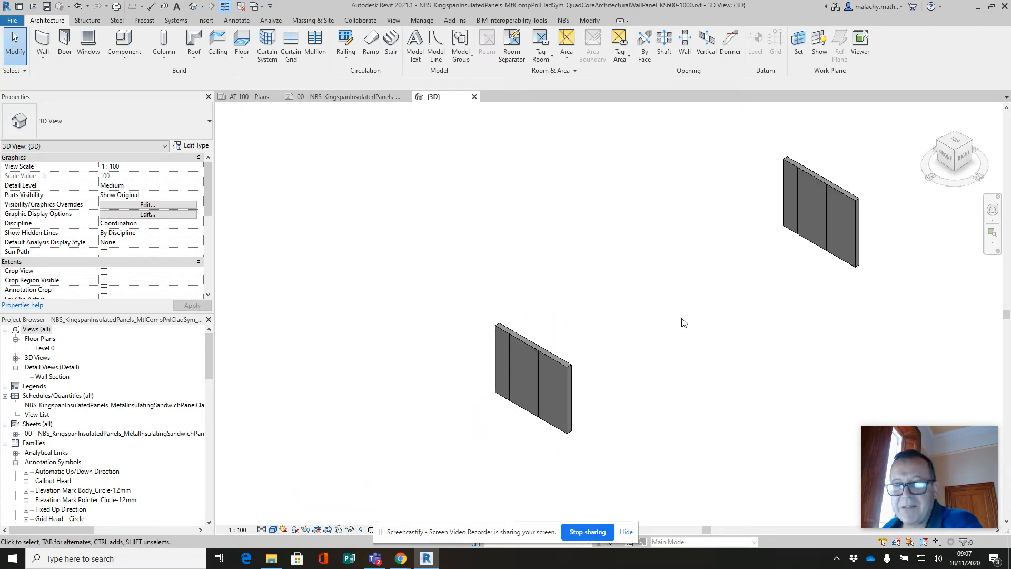
pyautogui.scroll(3, 563, 391)
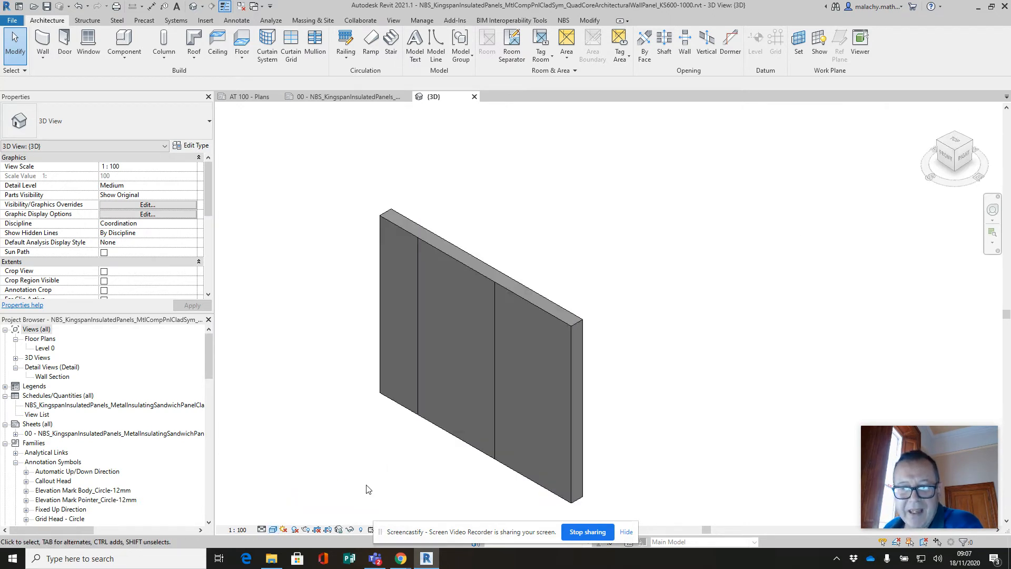
pyautogui.click(272, 529)
pyautogui.click(316, 487)
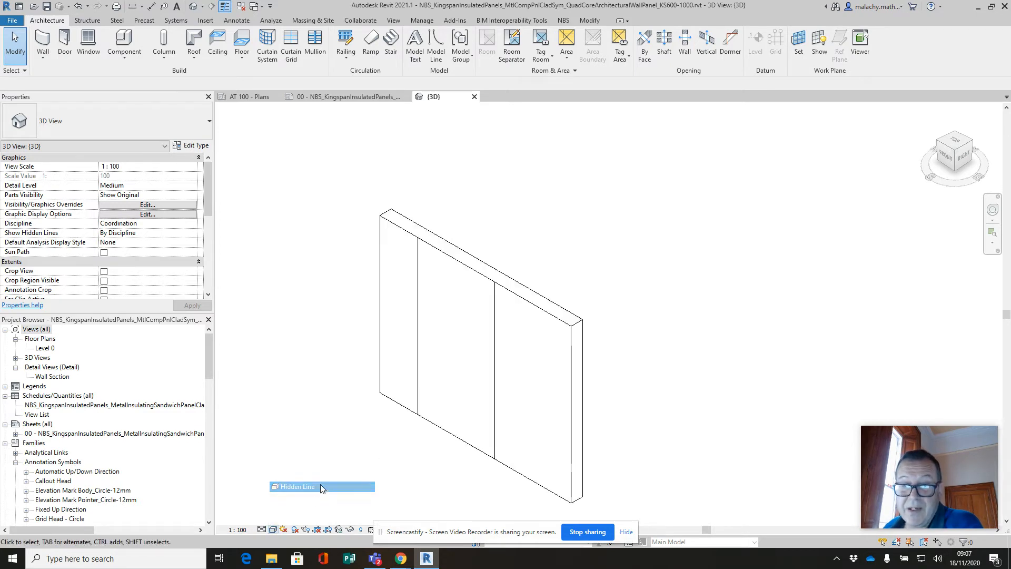
# Select the nearest wall panel, check its instance properties down to the Other group, and open its type properties
pyautogui.click(422, 346)
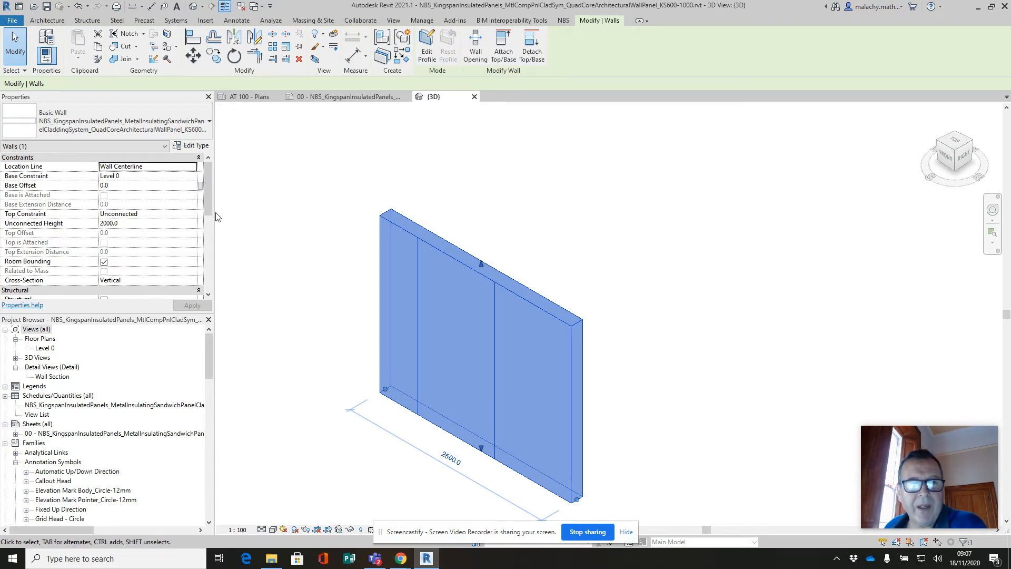
pyautogui.moveTo(207, 199); pyautogui.dragTo(211, 276)
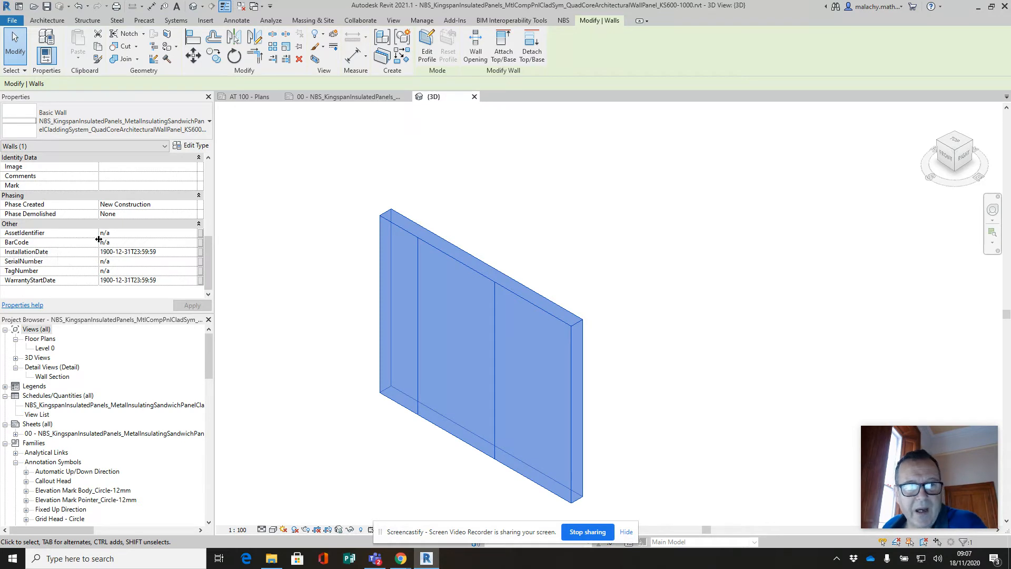
pyautogui.click(192, 146)
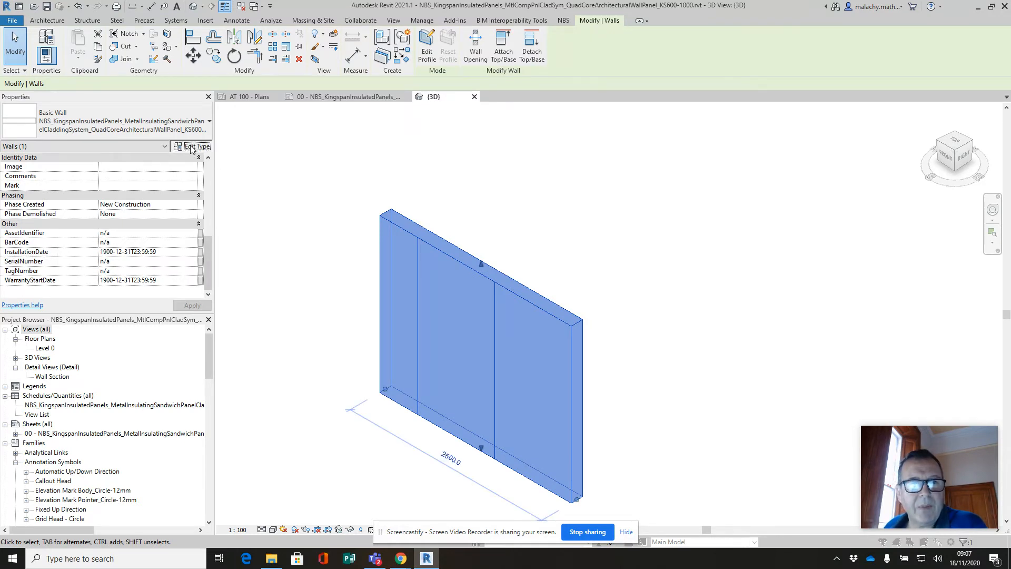
pyautogui.moveTo(412, 113); pyautogui.dragTo(256, 50)
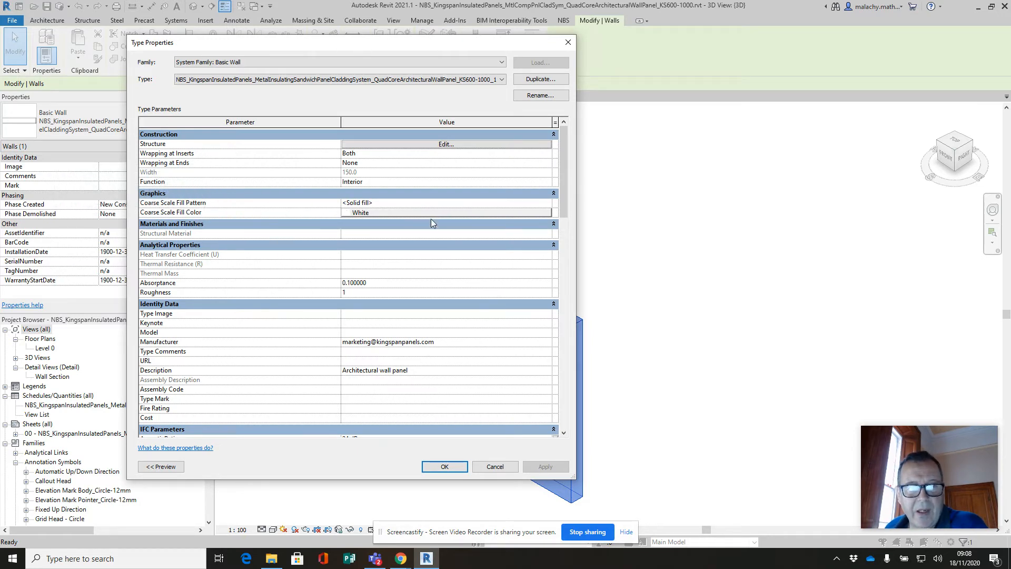
# Review the panel's Identity Data, IFC Parameters, General, Data and Other type parameters, cancel the dialog without changes and deselect the wall
pyautogui.scroll(-3, 293, 311)
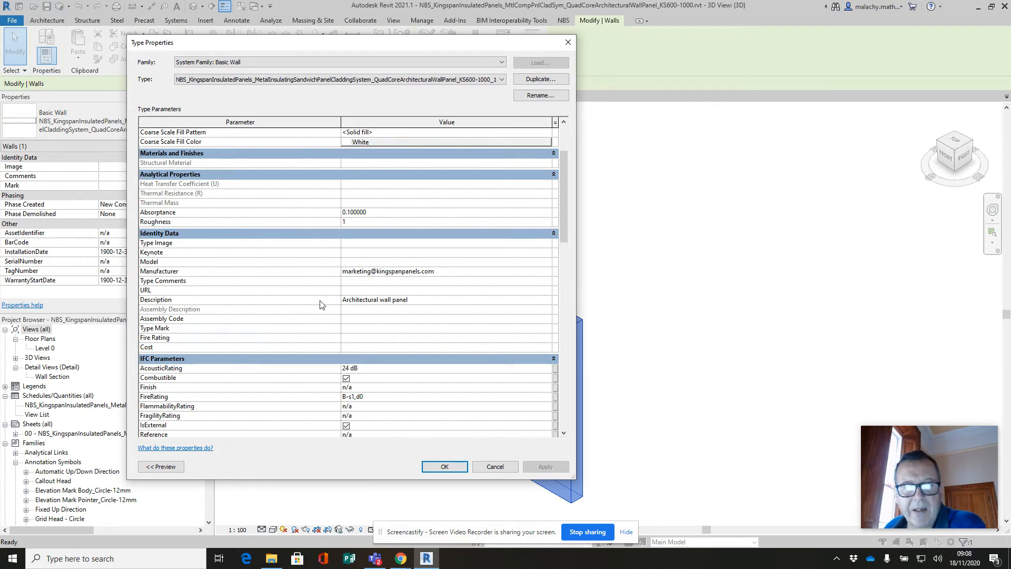
pyautogui.scroll(-2, 305, 327)
pyautogui.scroll(-5, 307, 331)
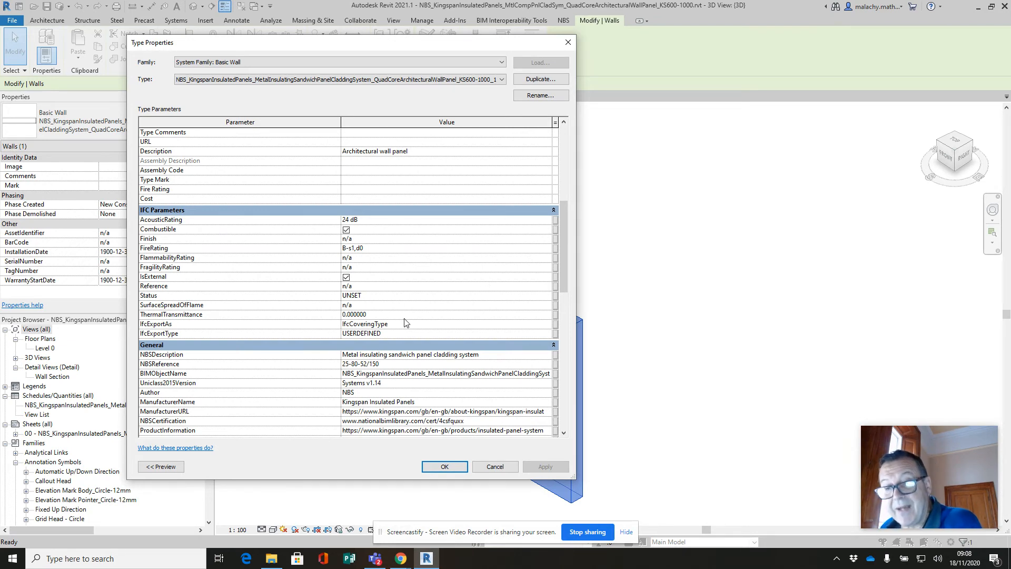
pyautogui.scroll(-1, 418, 265)
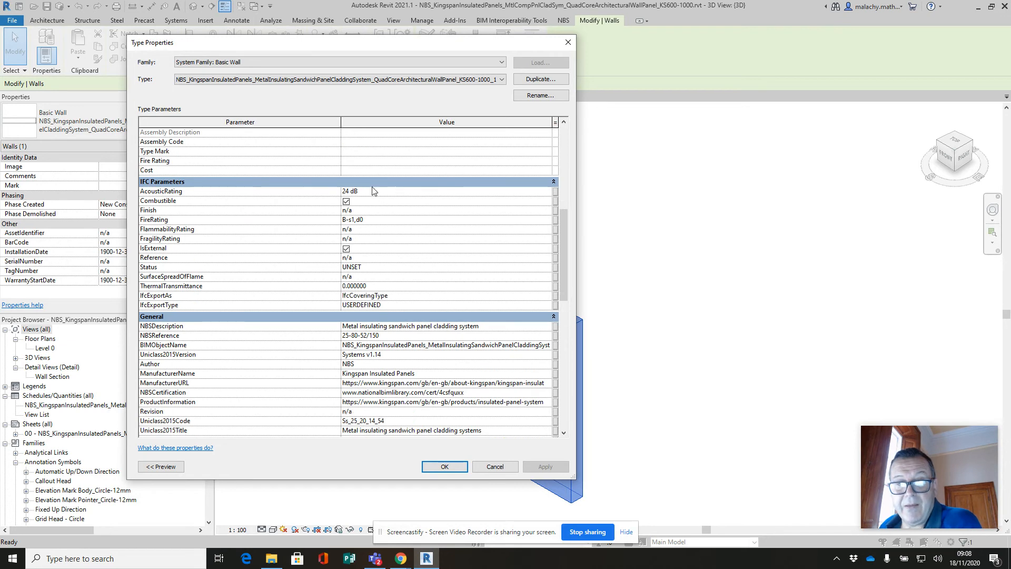
pyautogui.scroll(-3, 404, 287)
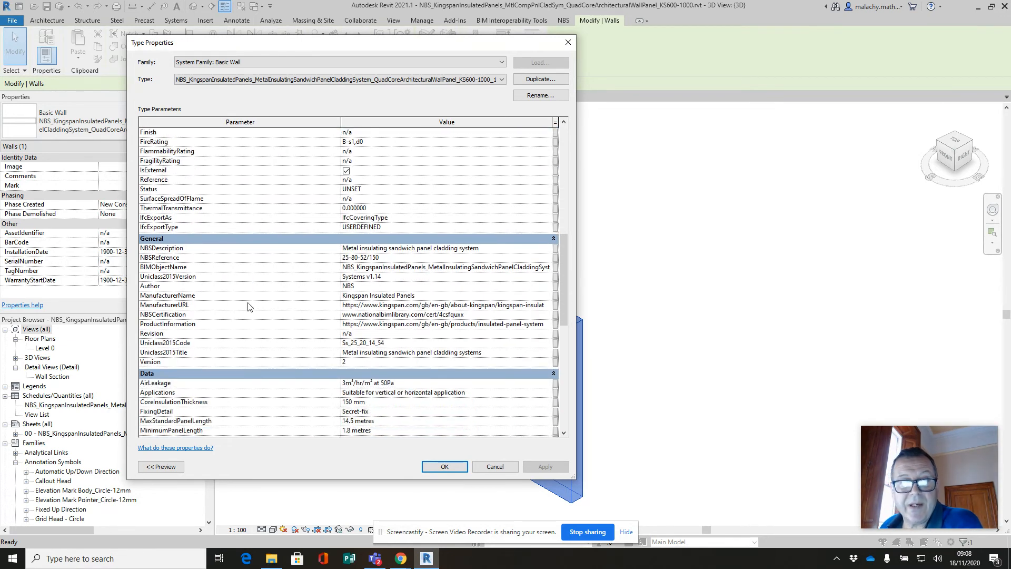
pyautogui.scroll(-2, 308, 281)
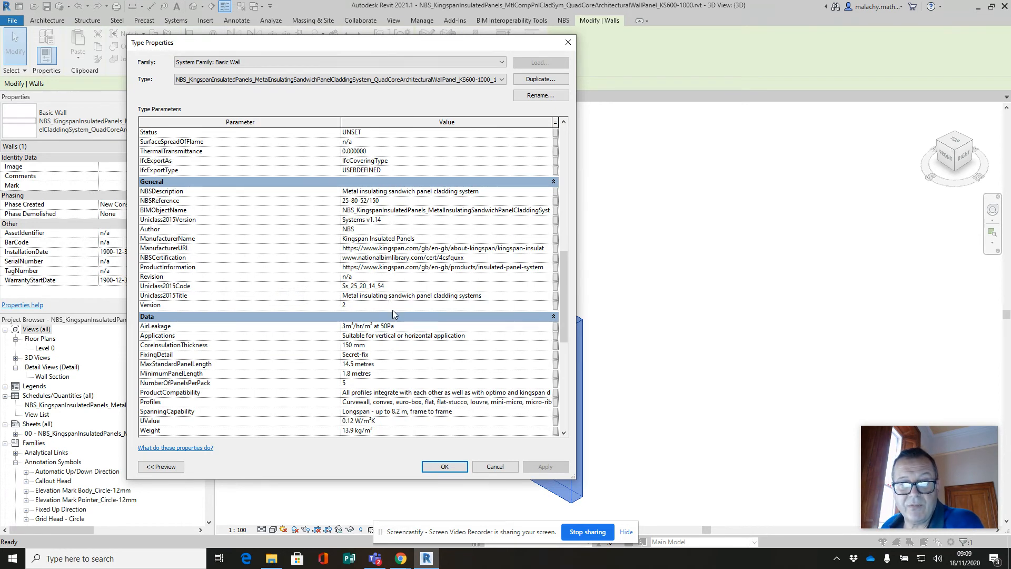
pyautogui.scroll(-2, 393, 311)
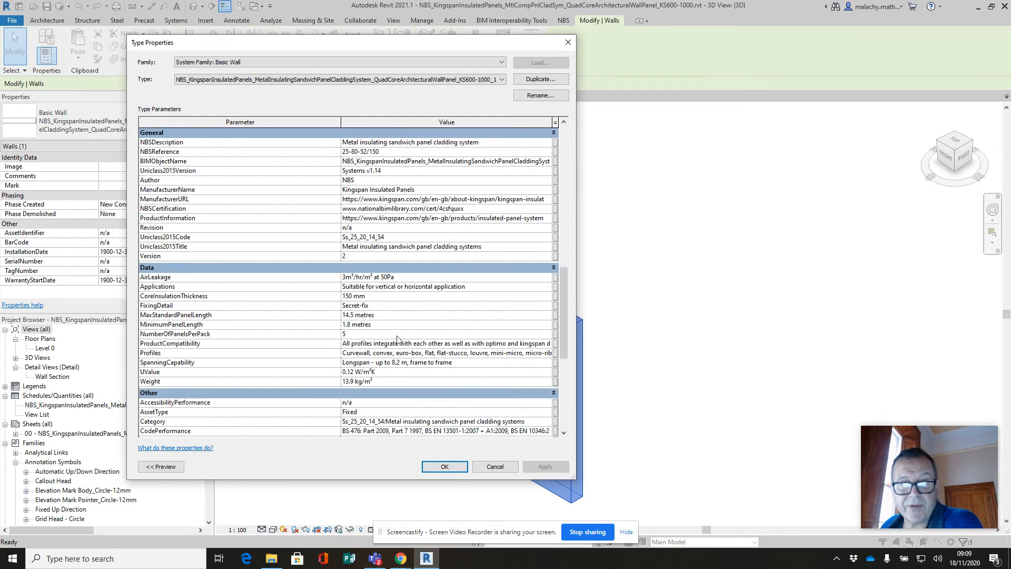
pyautogui.scroll(-1, 402, 337)
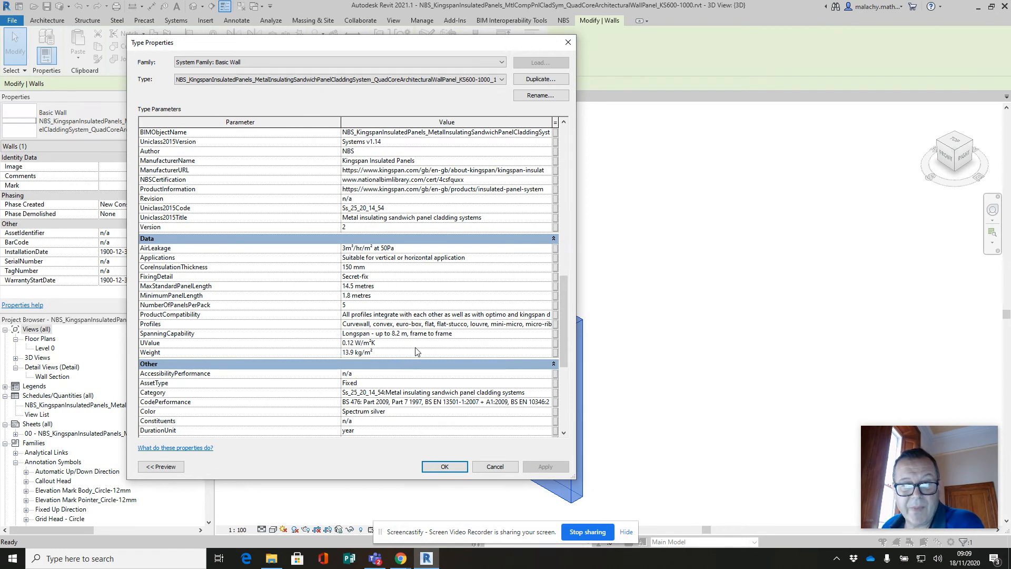
pyautogui.scroll(-1, 416, 352)
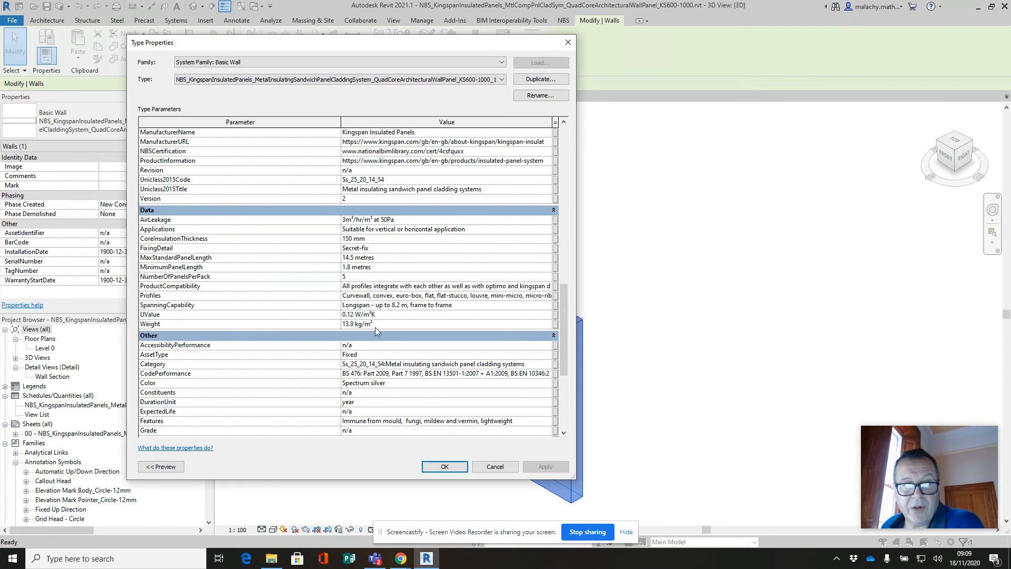
pyautogui.scroll(-5, 376, 327)
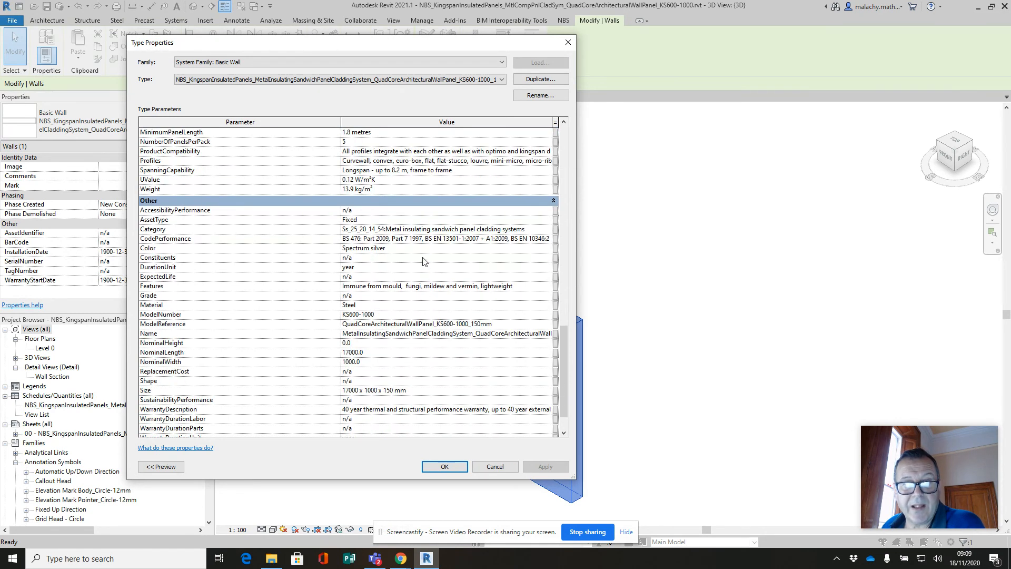
pyautogui.scroll(-2, 398, 258)
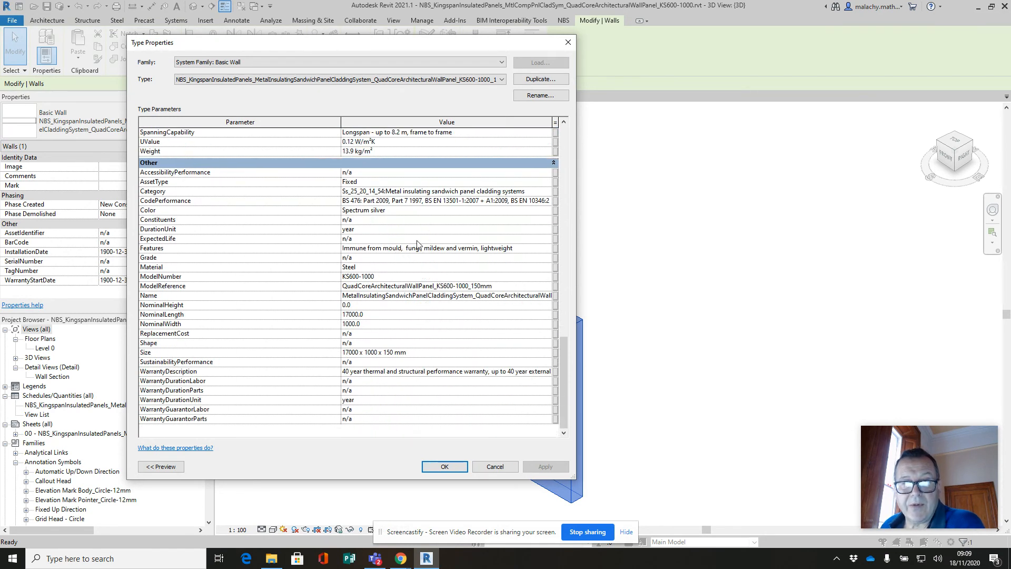
pyautogui.click(496, 468)
pyautogui.click(709, 367)
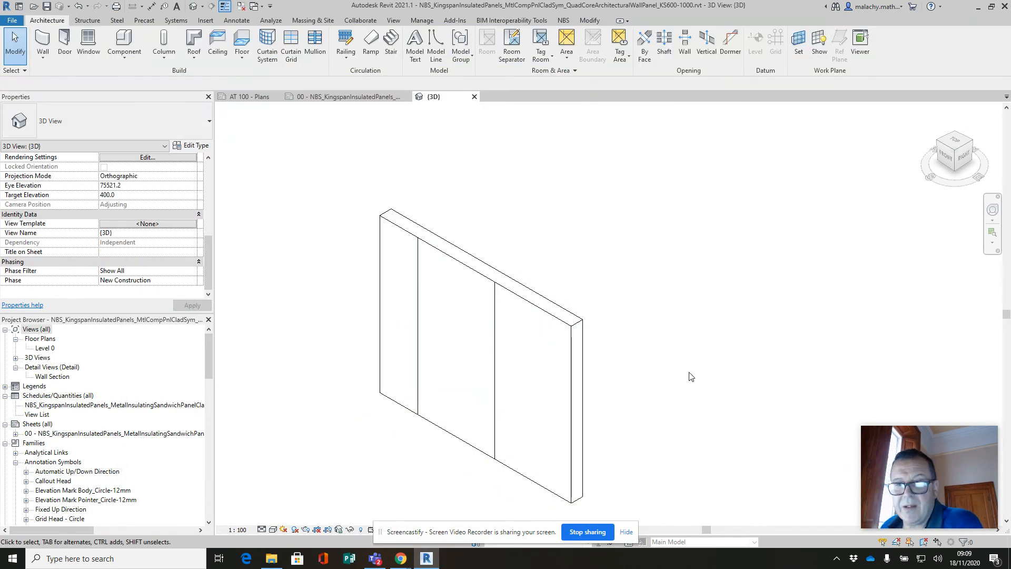
pyautogui.scroll(-2, 691, 376)
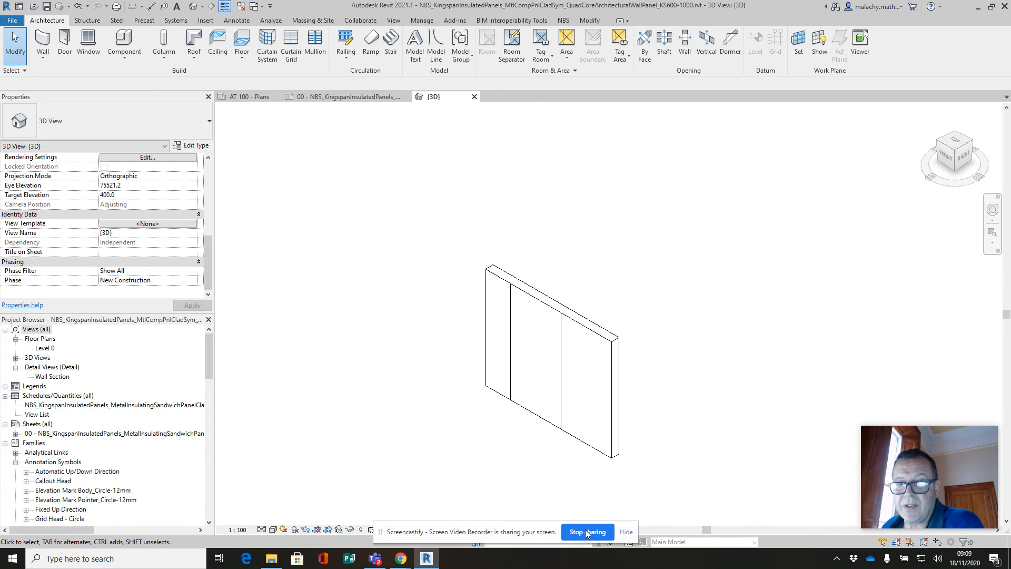